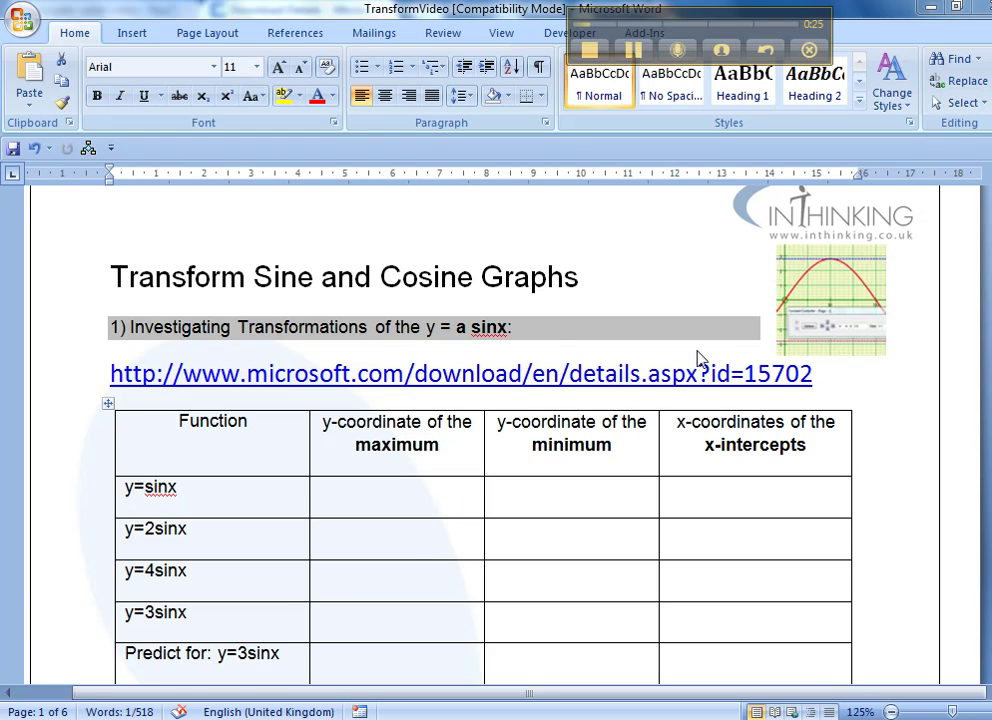
- Switch to Microsoft Mathematics and open its graphing workspace
key(alt+Tab)
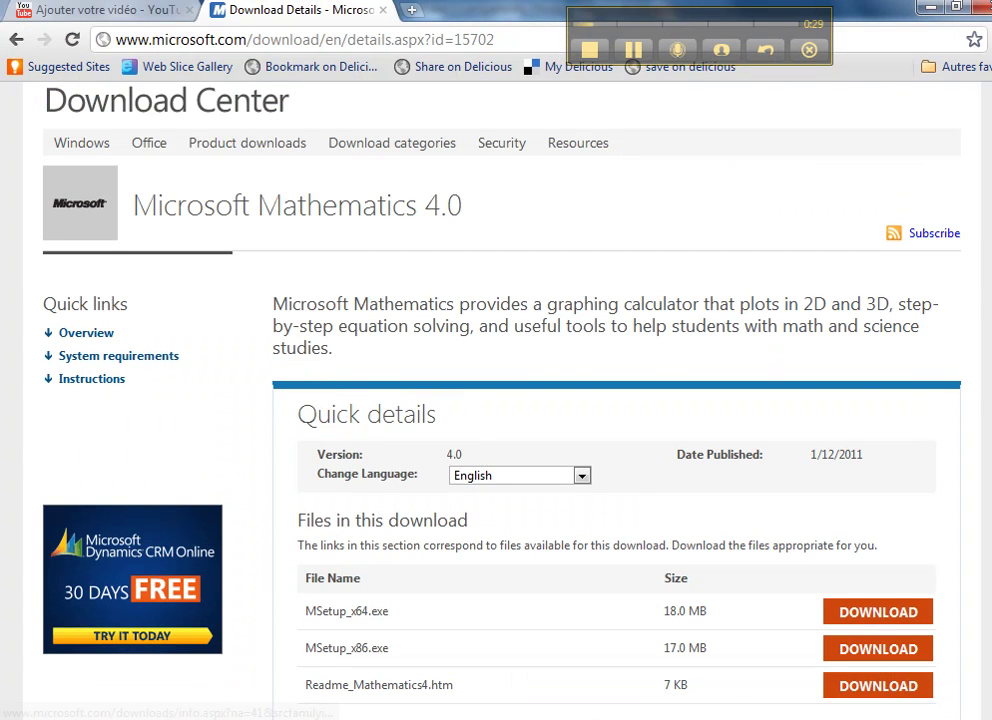
key(alt+Tab)
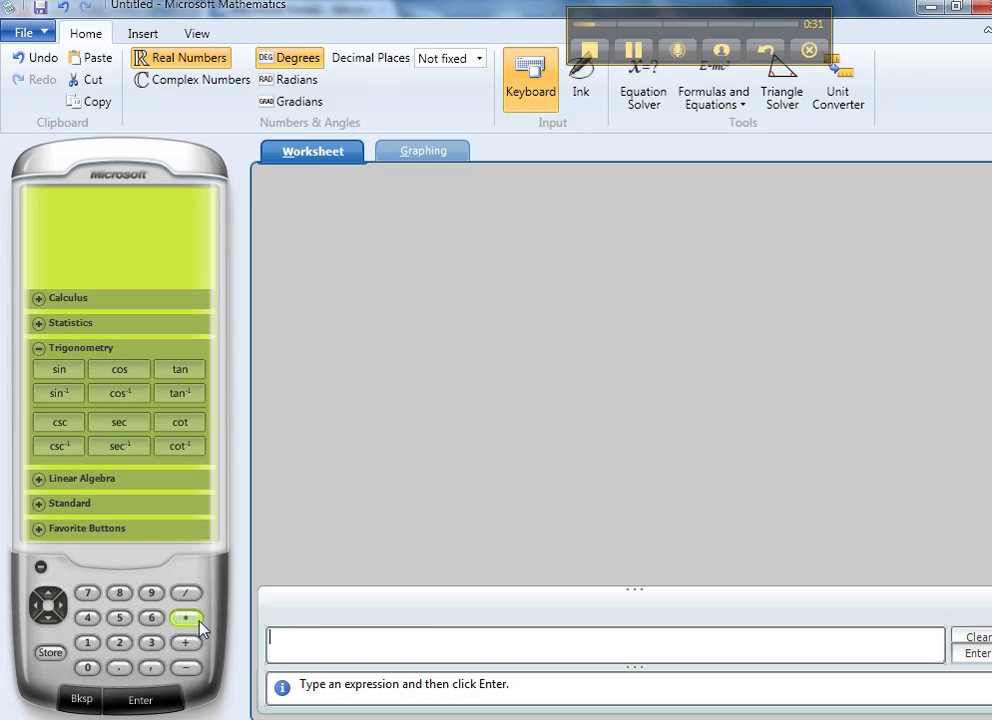
click(420, 158)
- Review the y = a sin x and y = sin bx tables in the Word worksheet
key(alt+Tab)
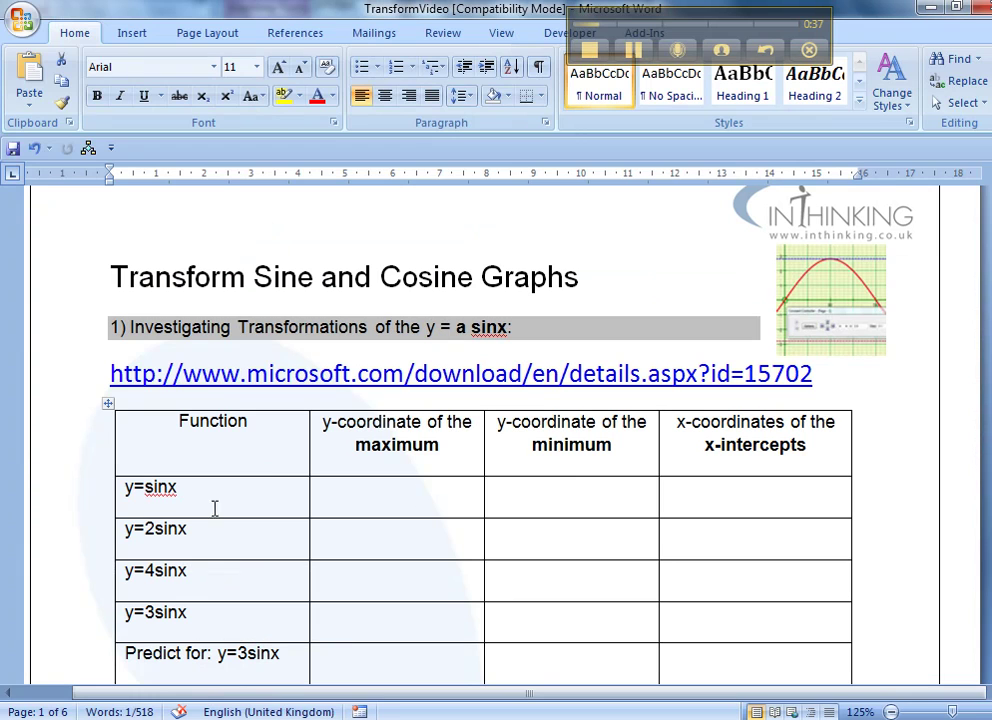
double_click(462, 326)
click(200, 568)
click(215, 622)
key(ctrl+Page_Down)
key(ctrl+Page_Down)
drag(178, 432, 170, 432)
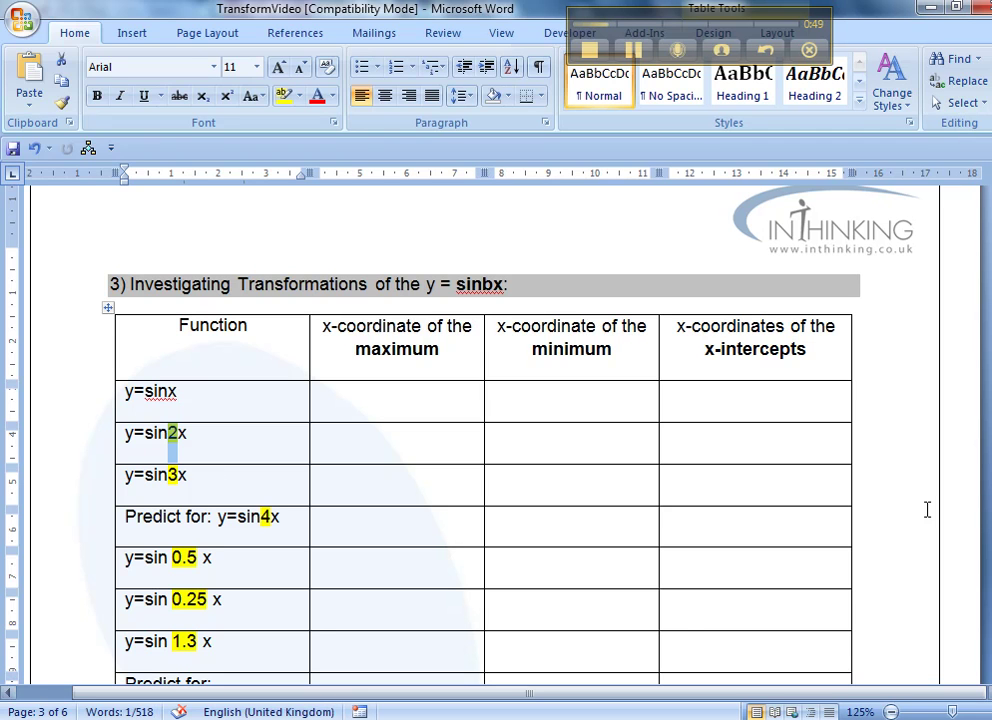
drag(985, 400, 985, 368)
- Enter y = a sin x as equation 1 and y = sin(bx) as equation 2
key(alt+Tab)
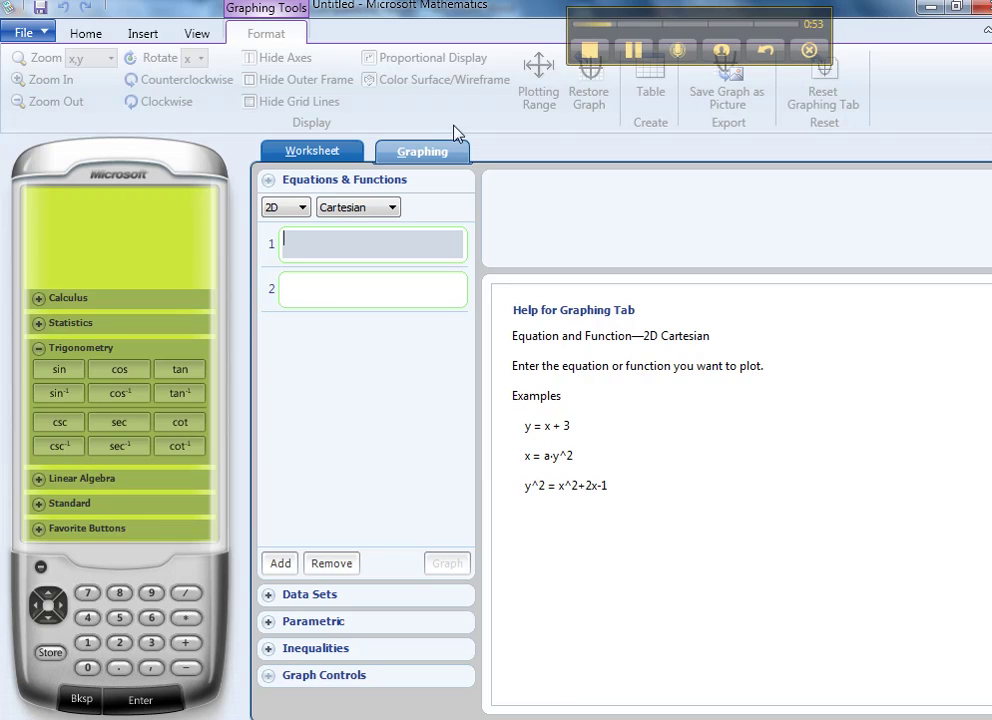
text(y = asinx)
click(700, 463)
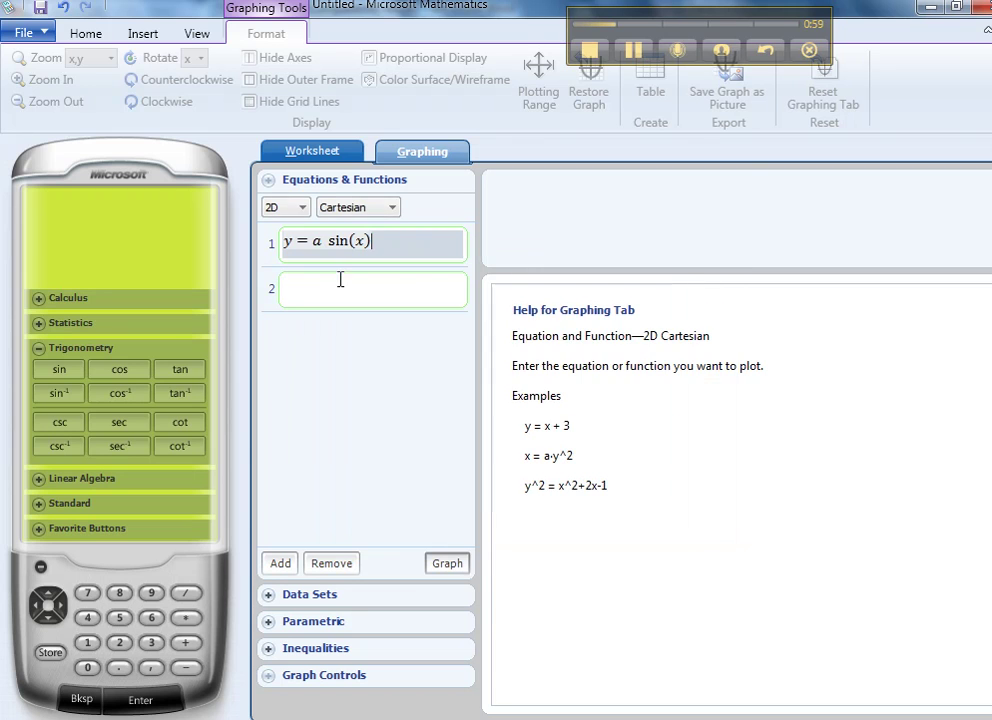
click(317, 283)
text(y = )
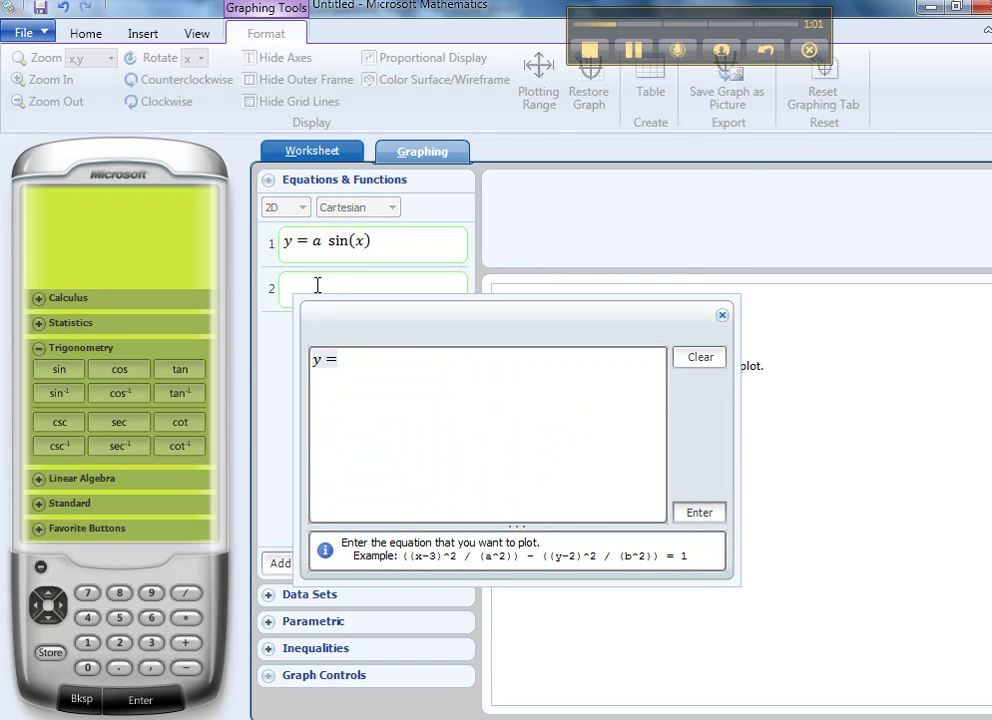
text(sin()
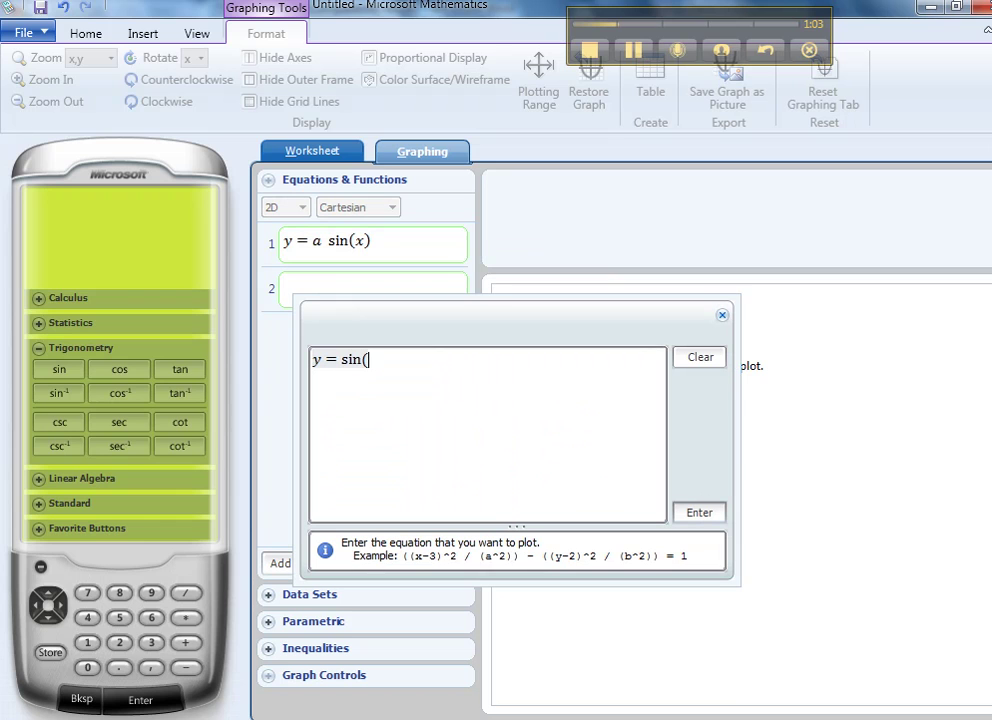
text(bx))
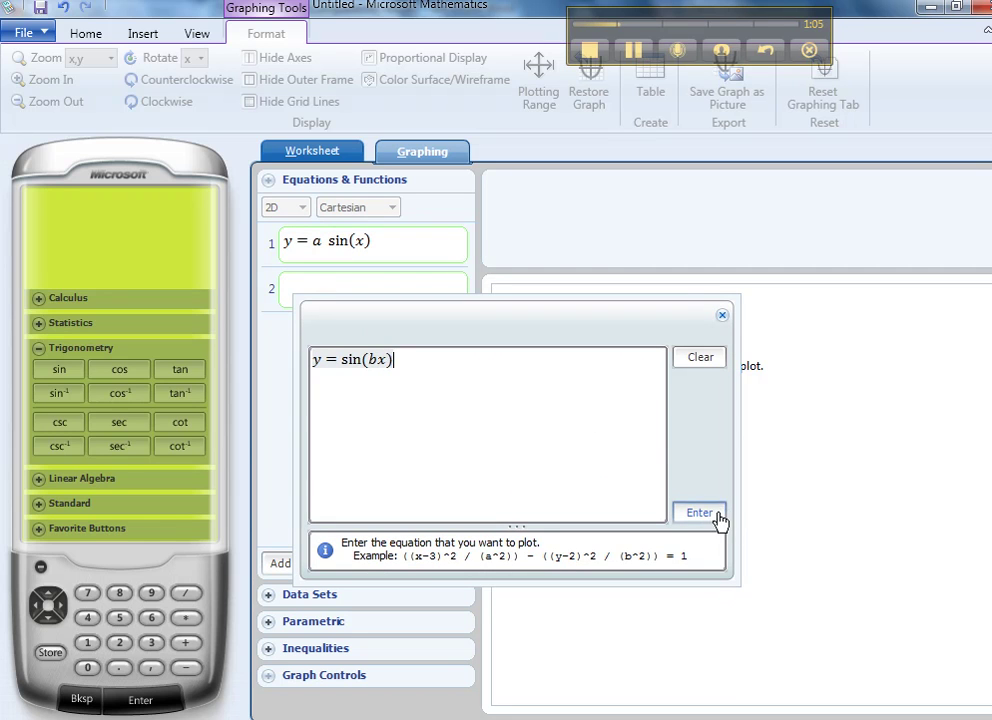
click(718, 520)
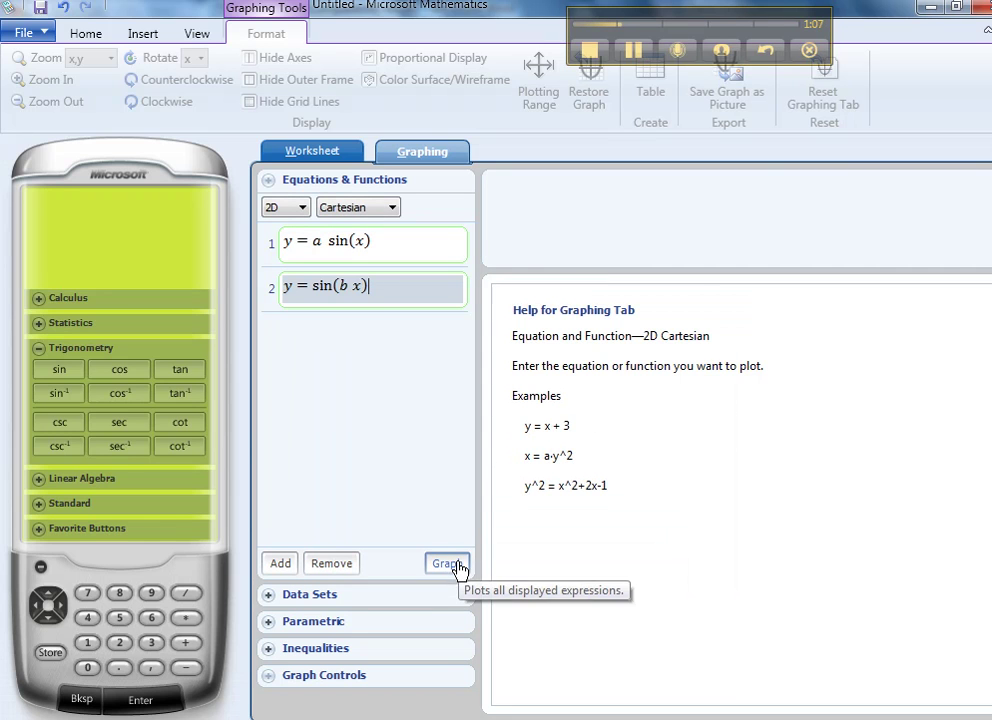
- Graph y = a sin(x) and y = sin(b x) together, with a animatable from 0 to 2
click(456, 567)
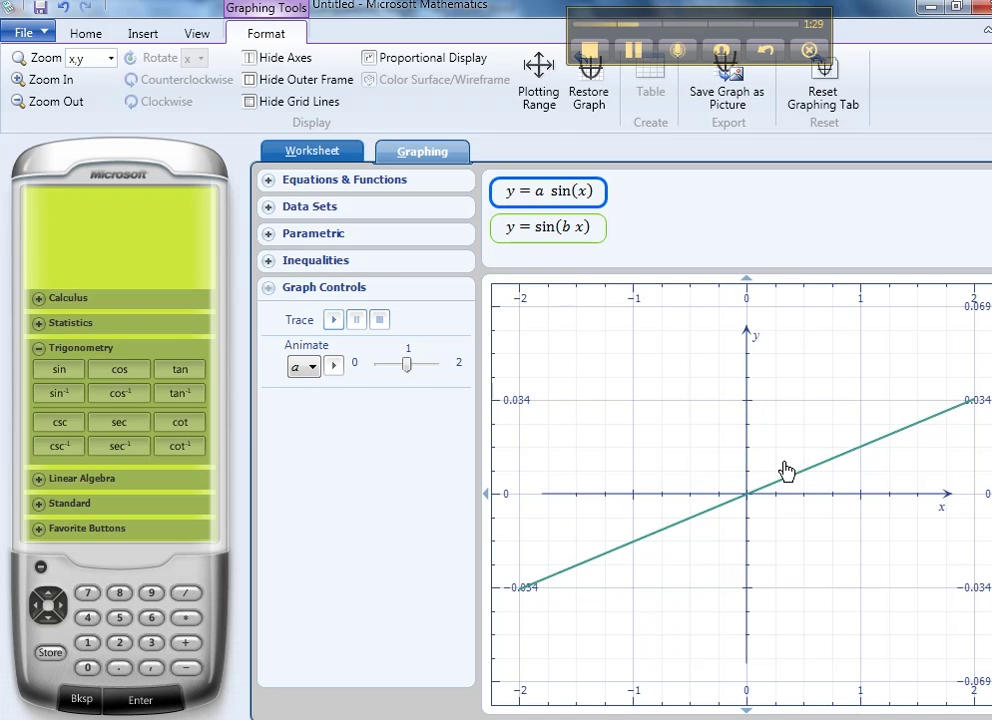
- Set the plotting range to x from −360 to 360 and y from −6 to 6
click(539, 85)
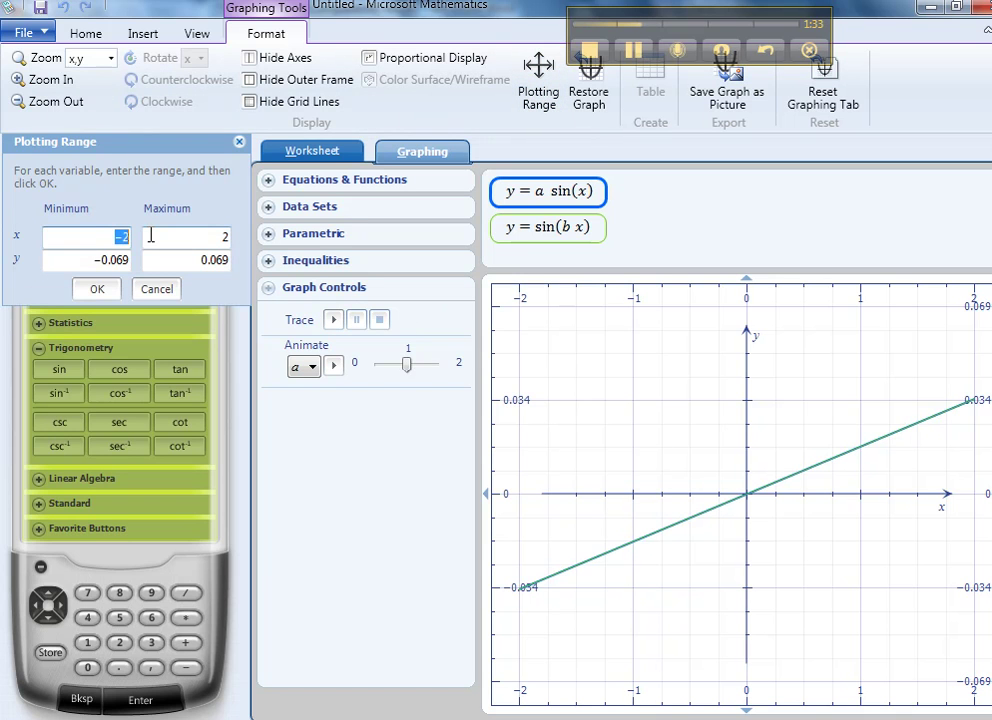
key(BackSpace)
key(Tab)
text(3)
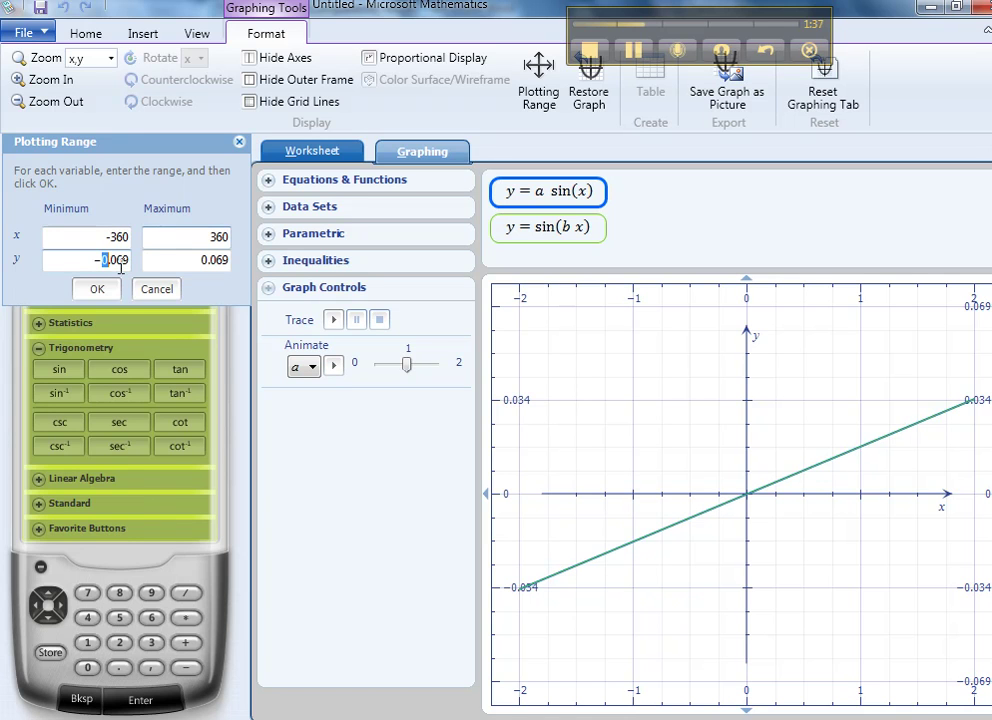
text(-6)
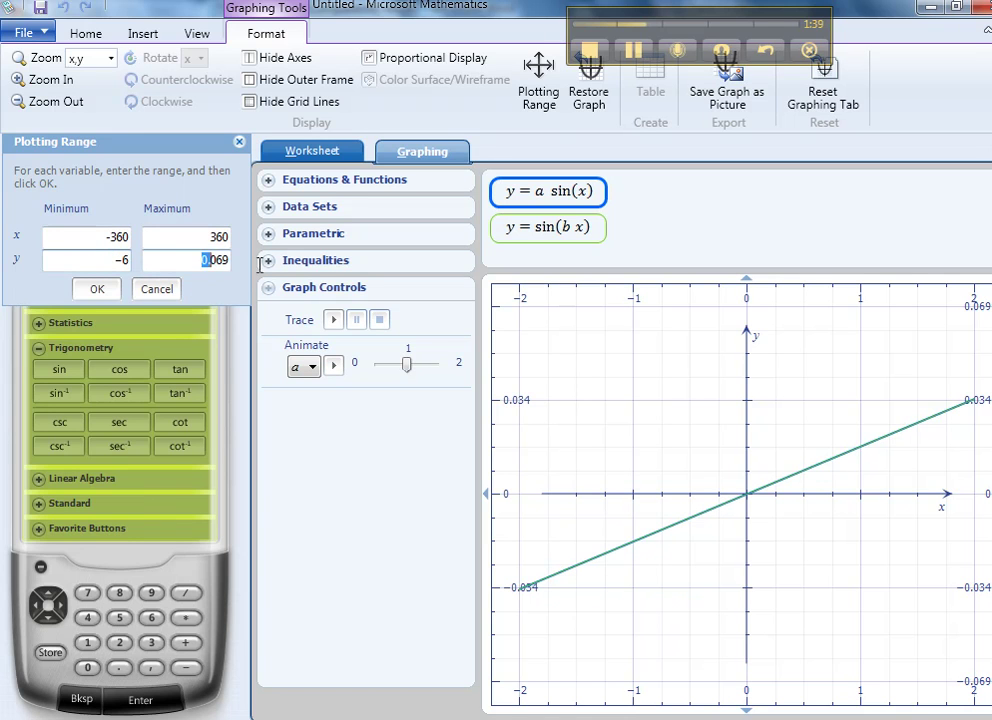
text(6)
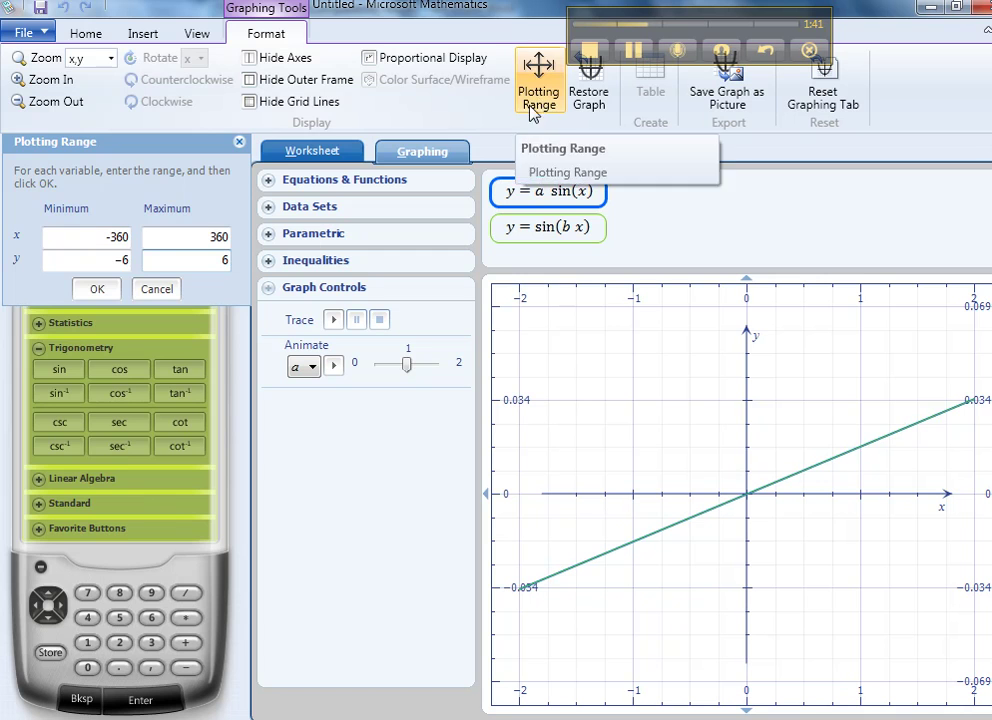
click(98, 290)
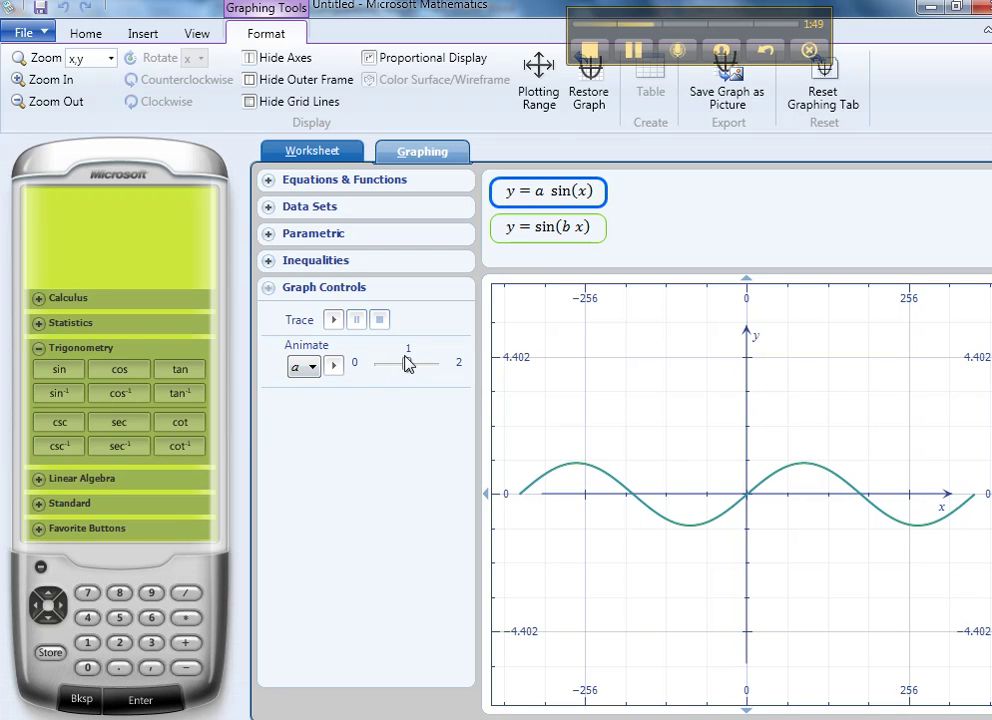
- Choose a as the parameter to animate, after briefly selecting b
click(316, 369)
click(306, 410)
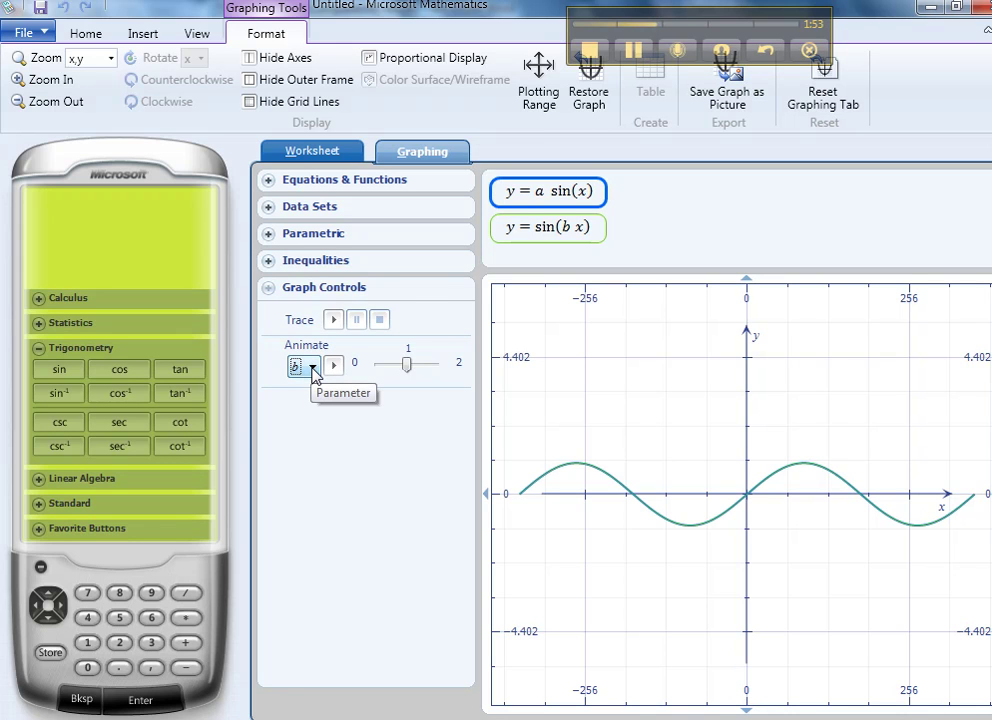
click(316, 369)
click(308, 390)
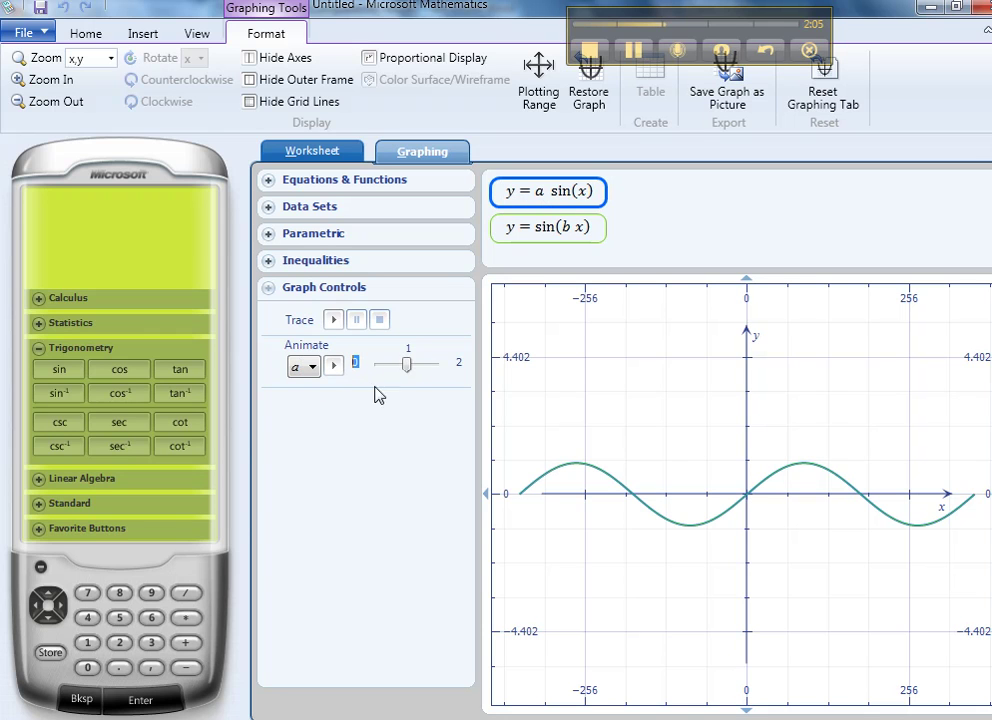
- Set a's slider range to −5 through 5 and raise a to about 2.5
text(6)
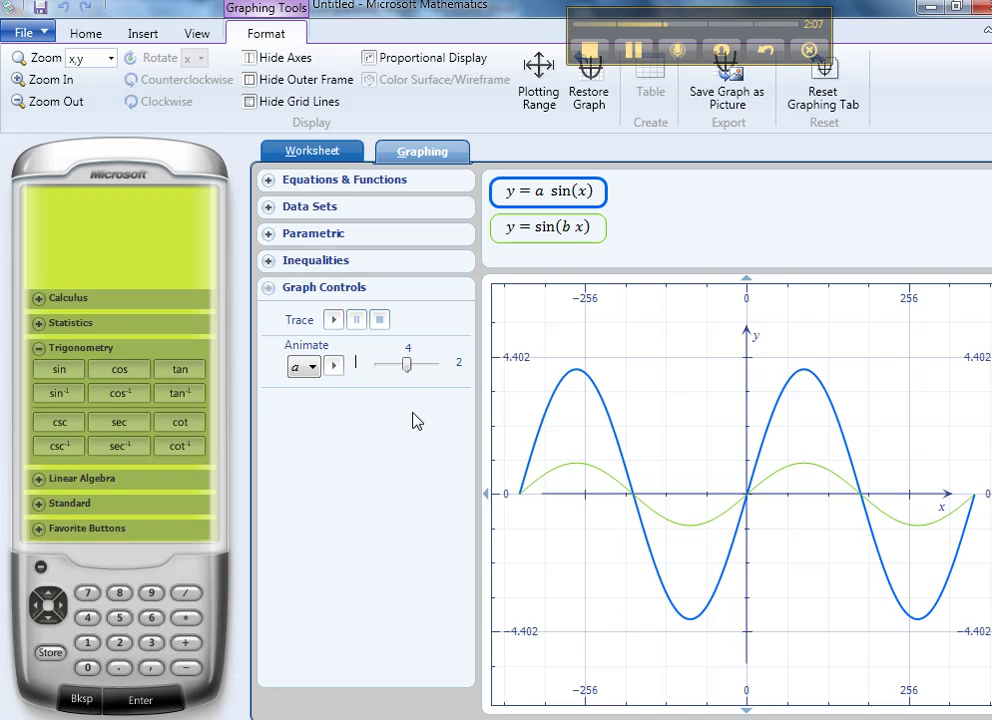
text(-6)
key(Tab)
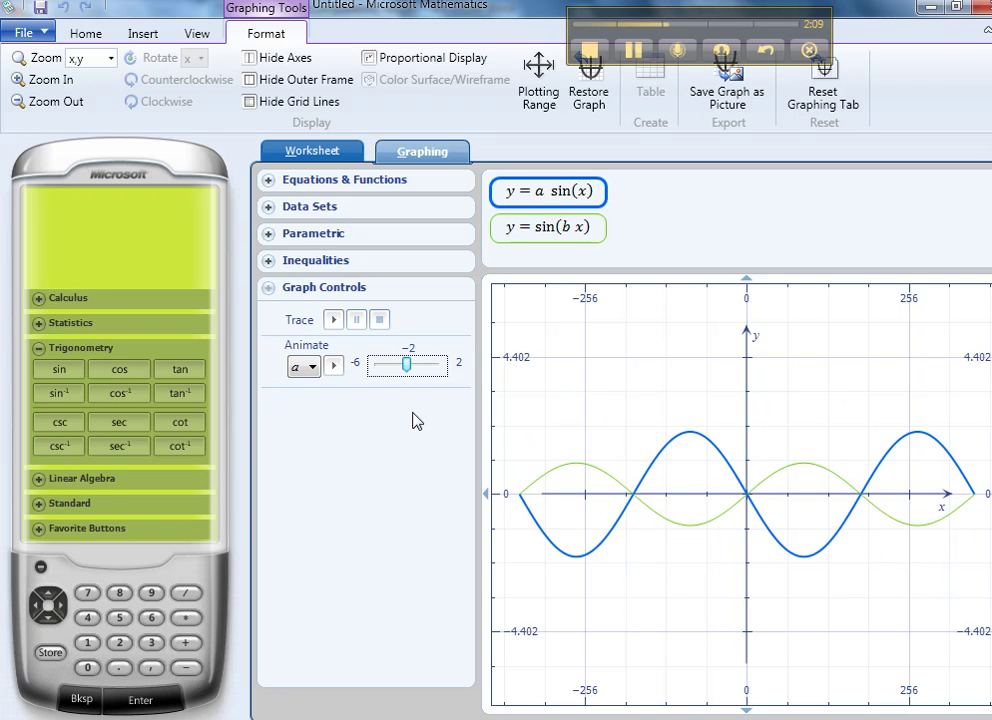
key(Tab)
text(5)
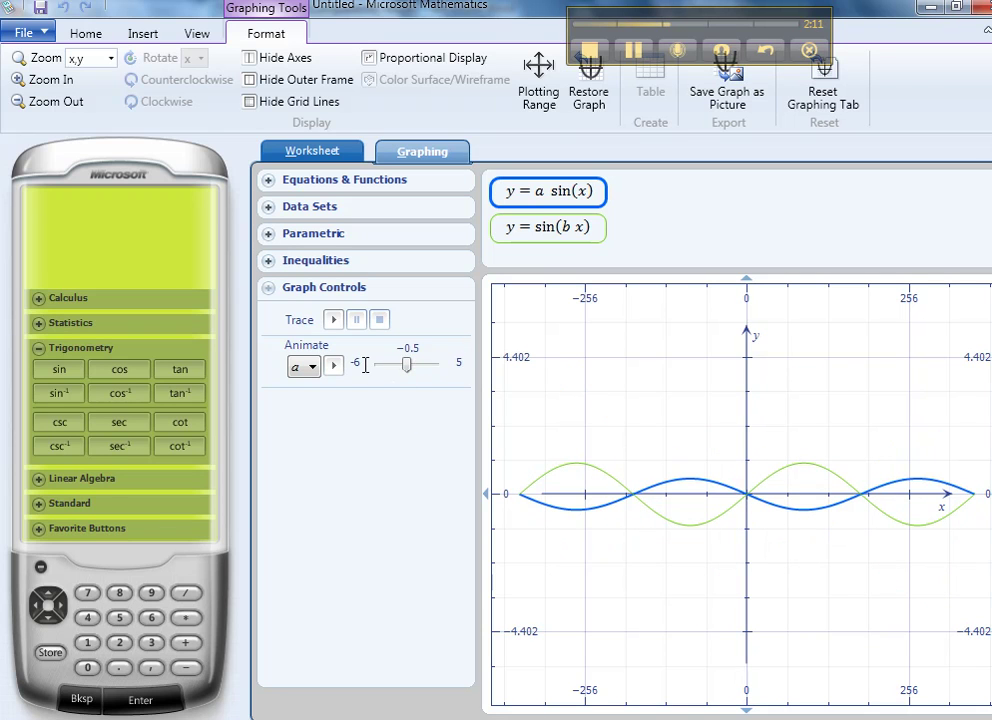
double_click(363, 364)
text(-5)
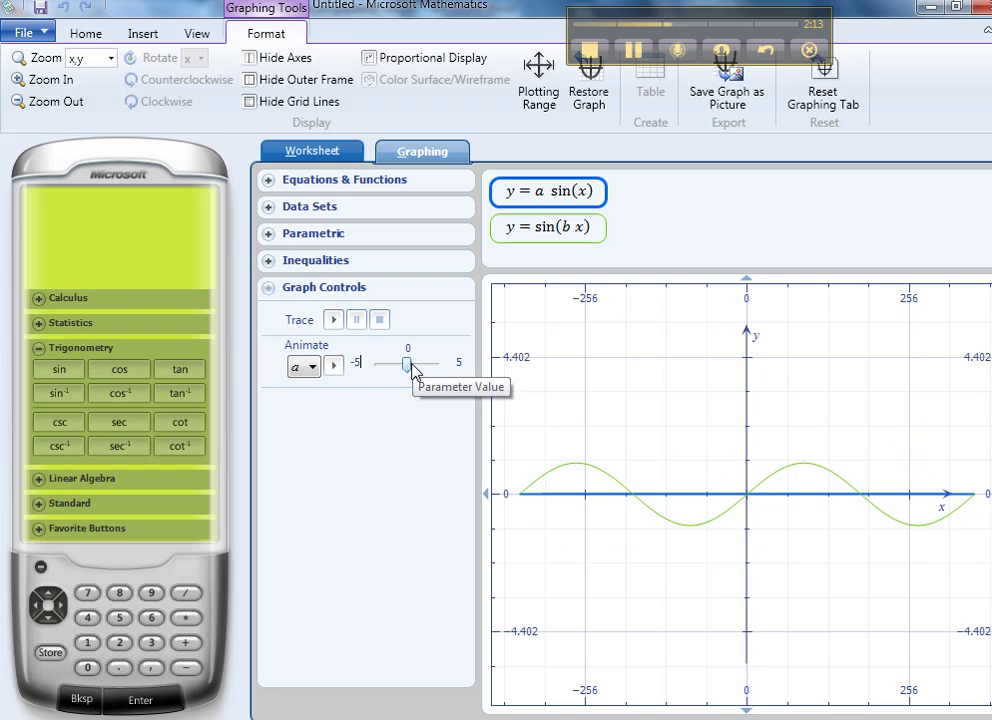
mouse_move(408, 368)
mouse_down()
mouse_move(424, 369)
mouse_move(389, 372)
mouse_move(424, 377)
mouse_up()
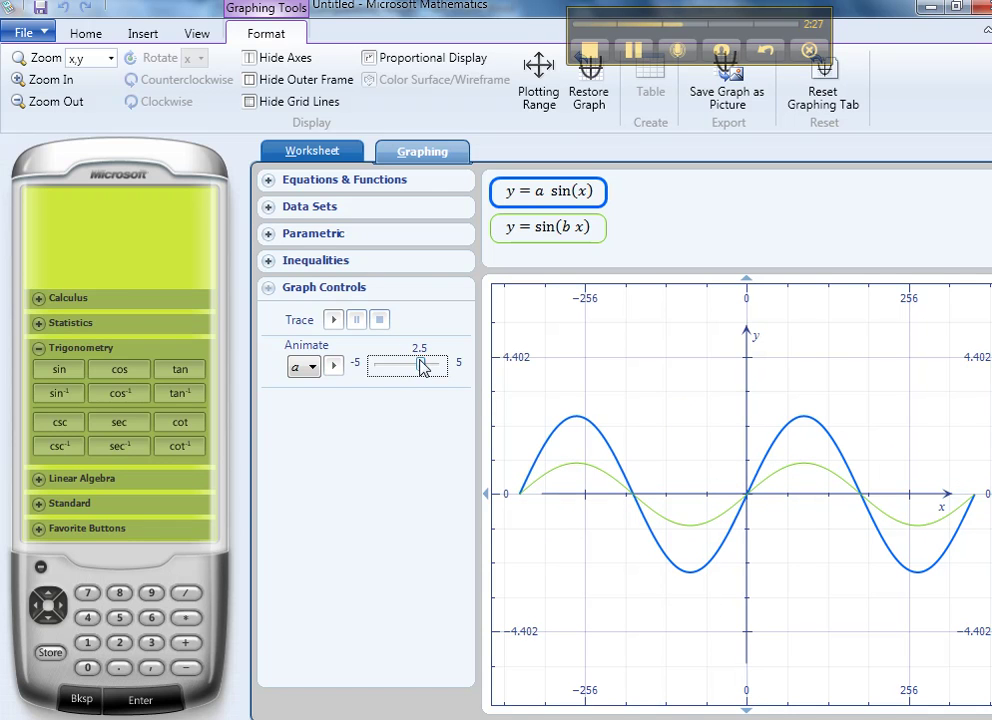
- Set a to 3, trace its peak of 3, trough and zero, then return a to 1
drag(422, 367, 425, 368)
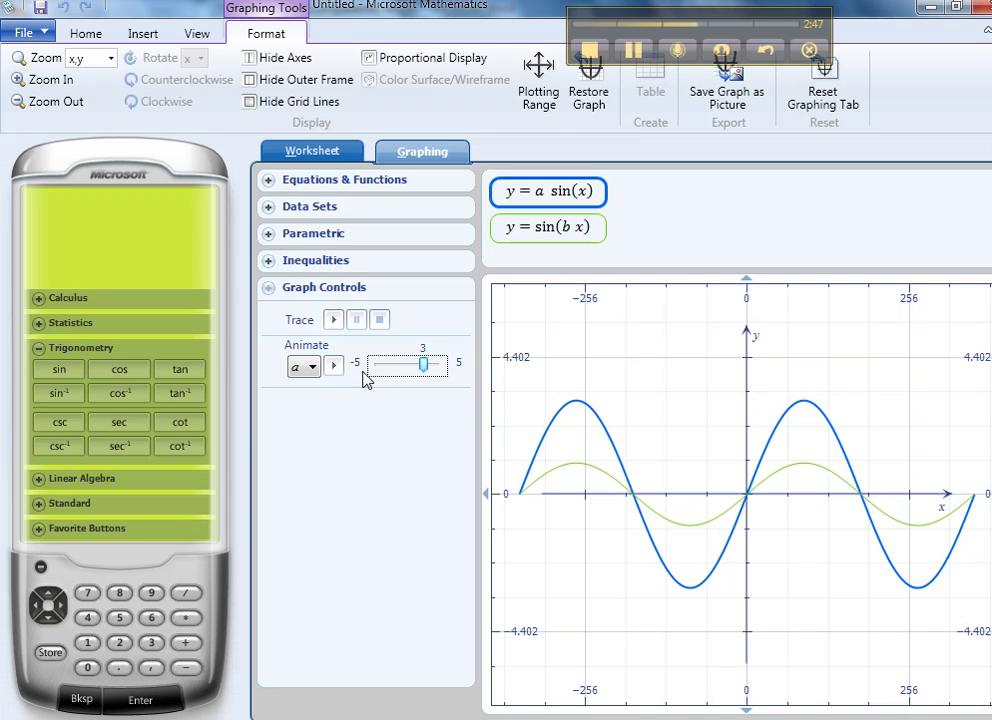
click(333, 321)
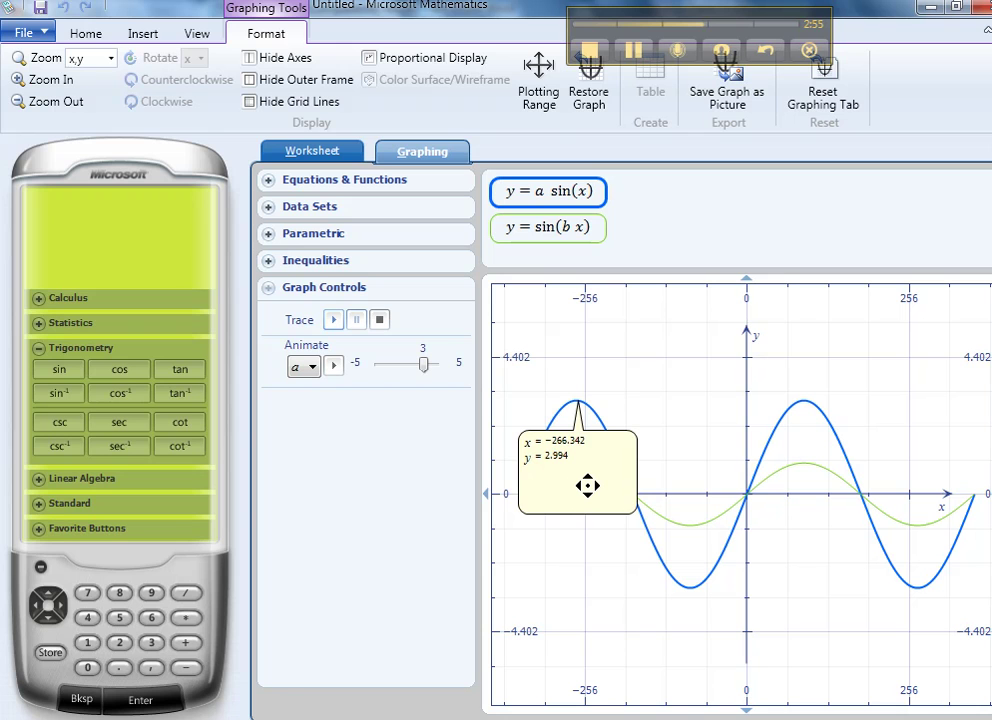
mouse_move(588, 487)
mouse_down()
mouse_move(565, 480)
mouse_move(560, 489)
mouse_move(585, 481)
mouse_up()
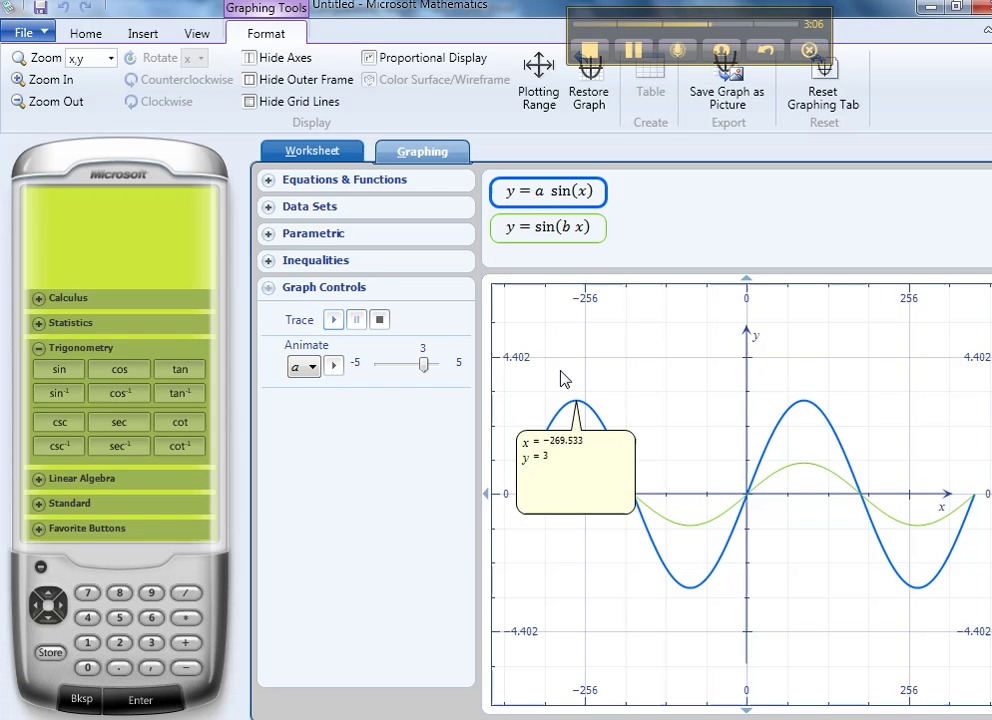
mouse_move(563, 378)
mouse_down()
mouse_move(693, 611)
mouse_move(704, 680)
mouse_move(704, 658)
mouse_move(696, 674)
mouse_up()
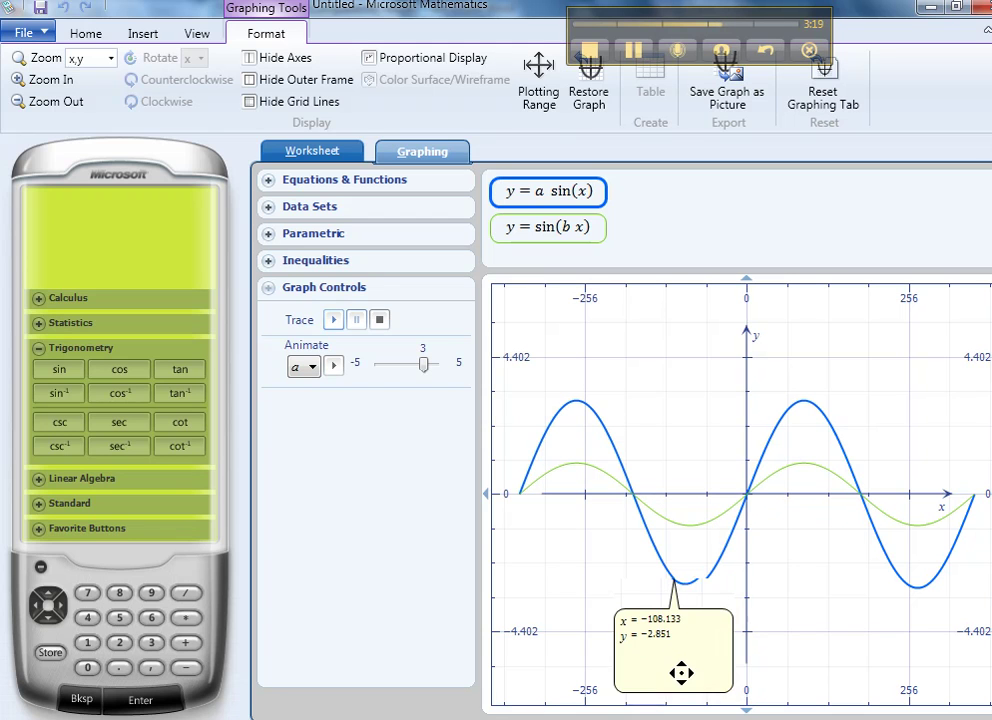
mouse_move(681, 673)
mouse_down()
mouse_move(638, 589)
mouse_move(642, 596)
mouse_up()
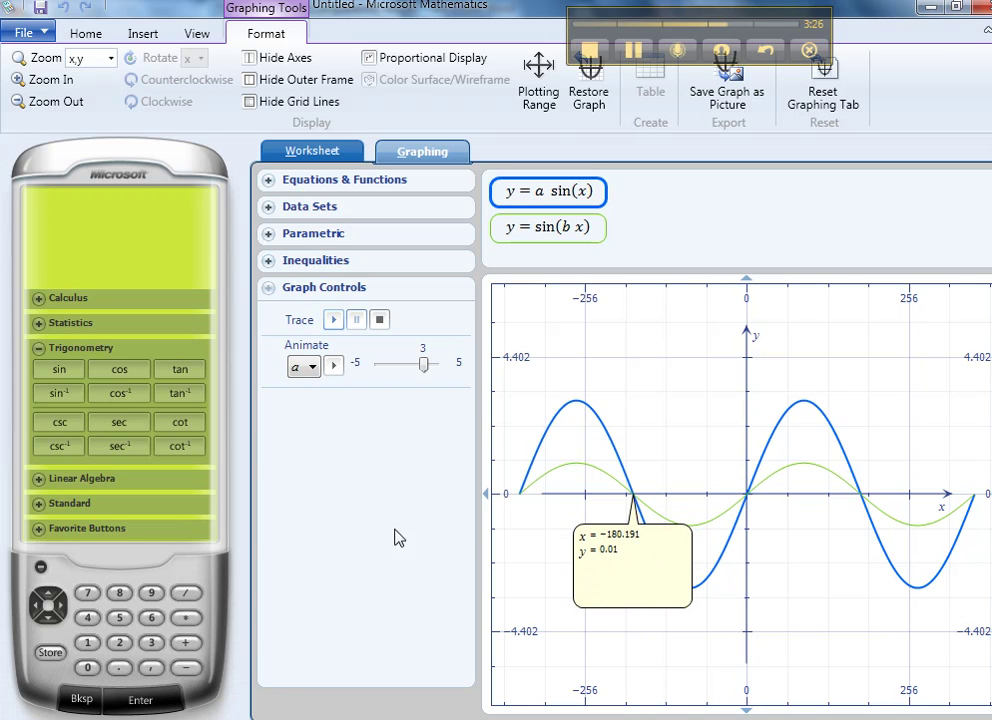
drag(424, 366, 413, 369)
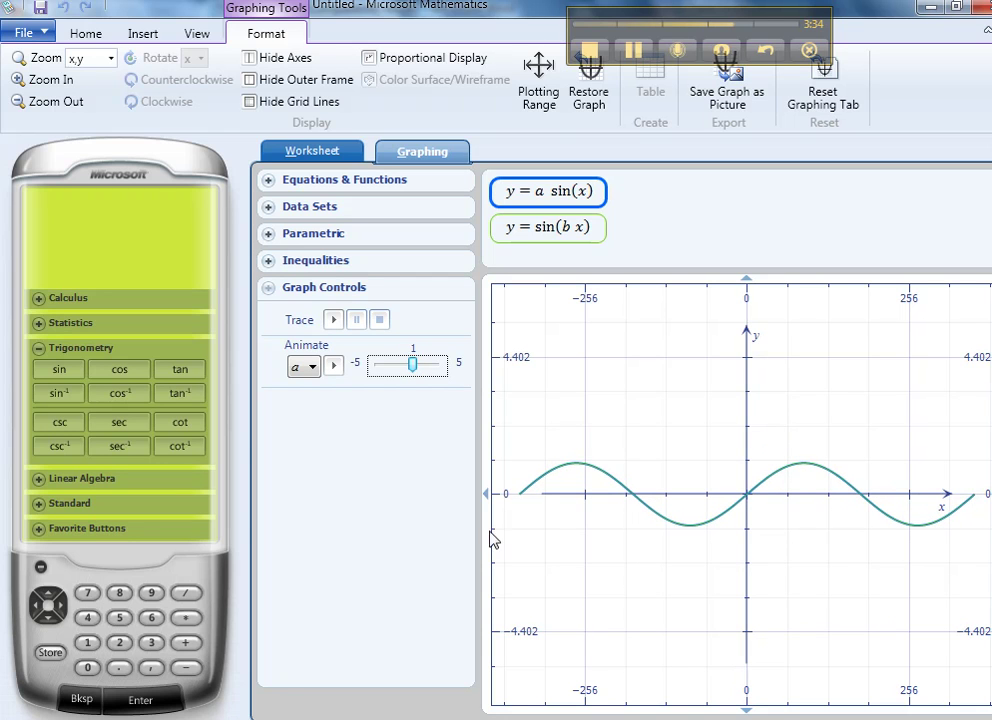
- Switch the animated parameter to b and set b to 2
click(312, 367)
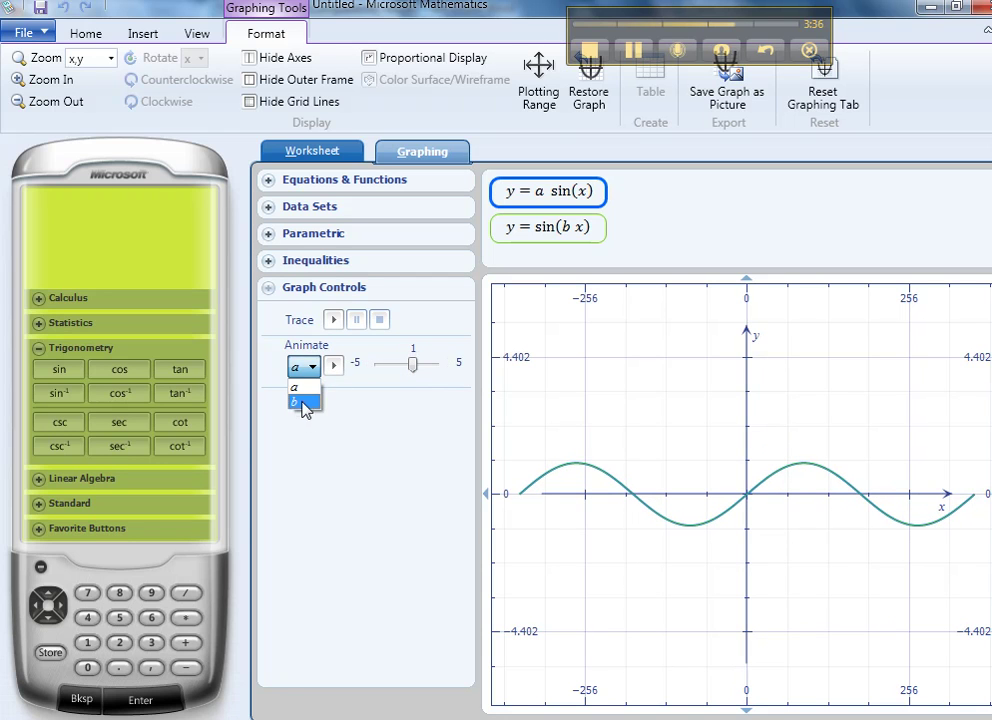
click(305, 400)
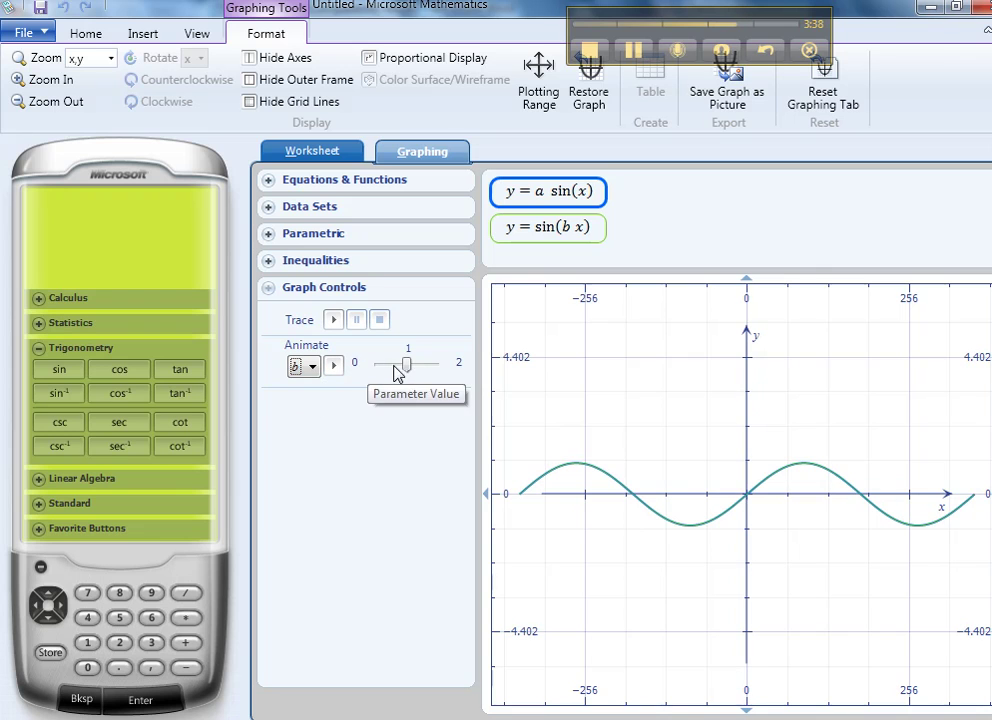
drag(407, 370, 442, 372)
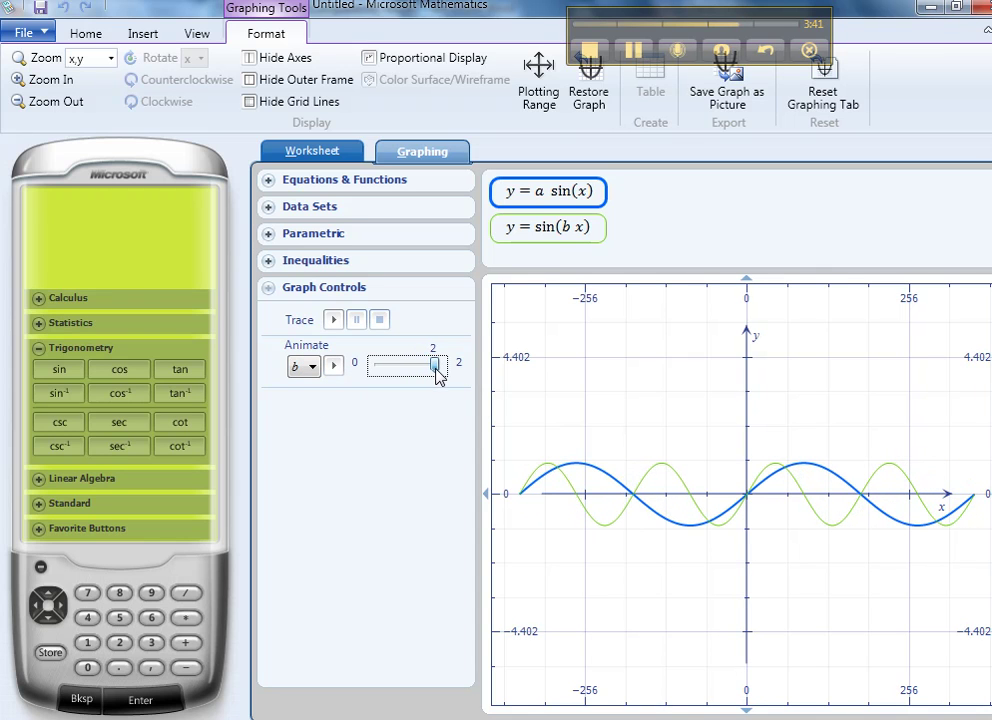
- Trace the sin(2x) curve and stop the trace point at its zero near x = −92
click(530, 236)
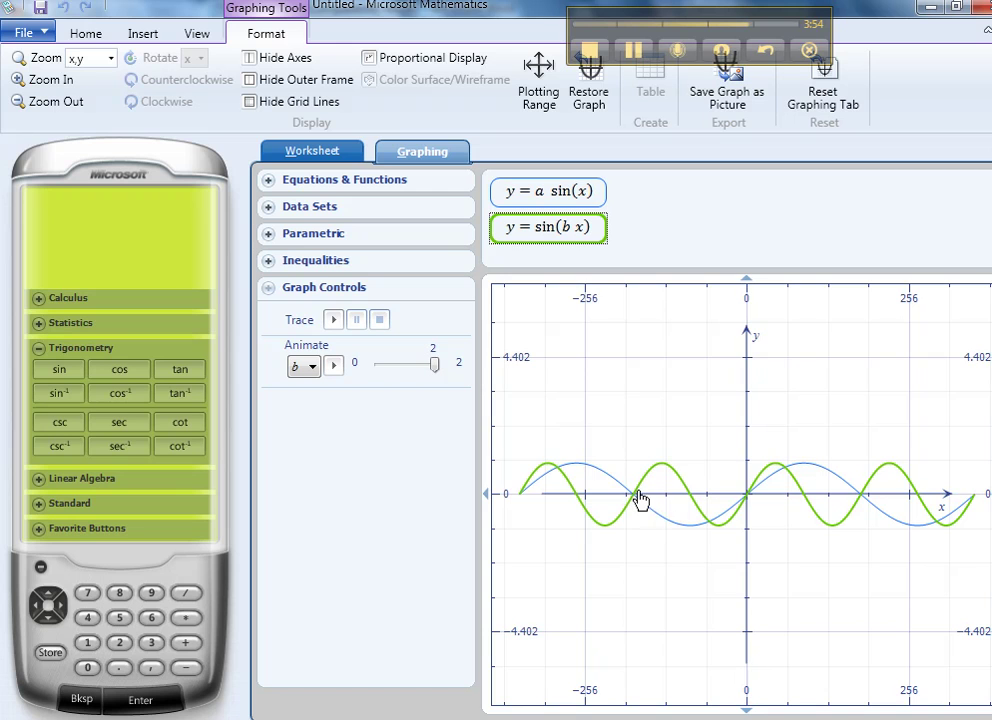
scroll(644, 500, up, 2)
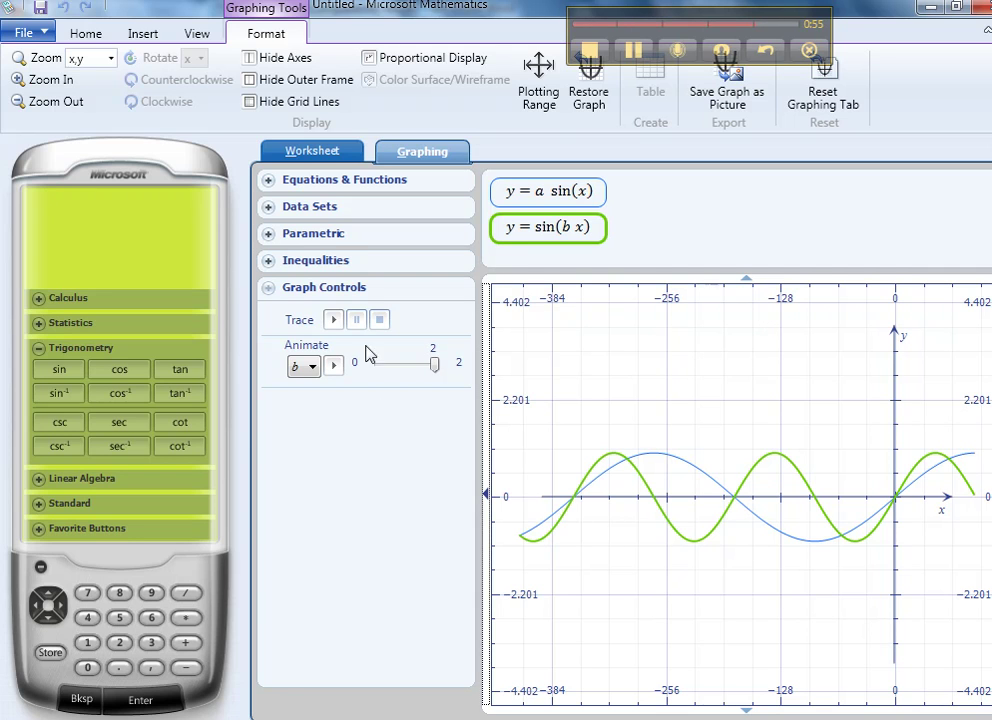
click(334, 319)
click(589, 587)
mouse_move(589, 587)
mouse_down()
mouse_move(744, 640)
mouse_move(822, 581)
mouse_move(852, 585)
mouse_move(837, 573)
mouse_up()
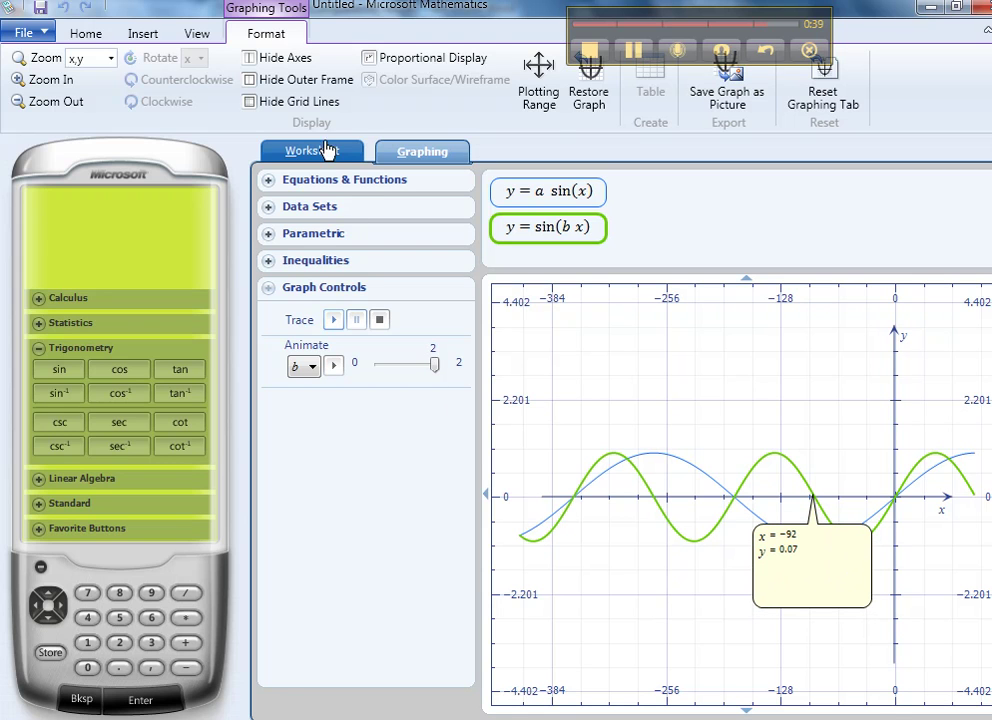
- On the Worksheet tab, evaluate sin(2*90) and get the result 0
click(321, 155)
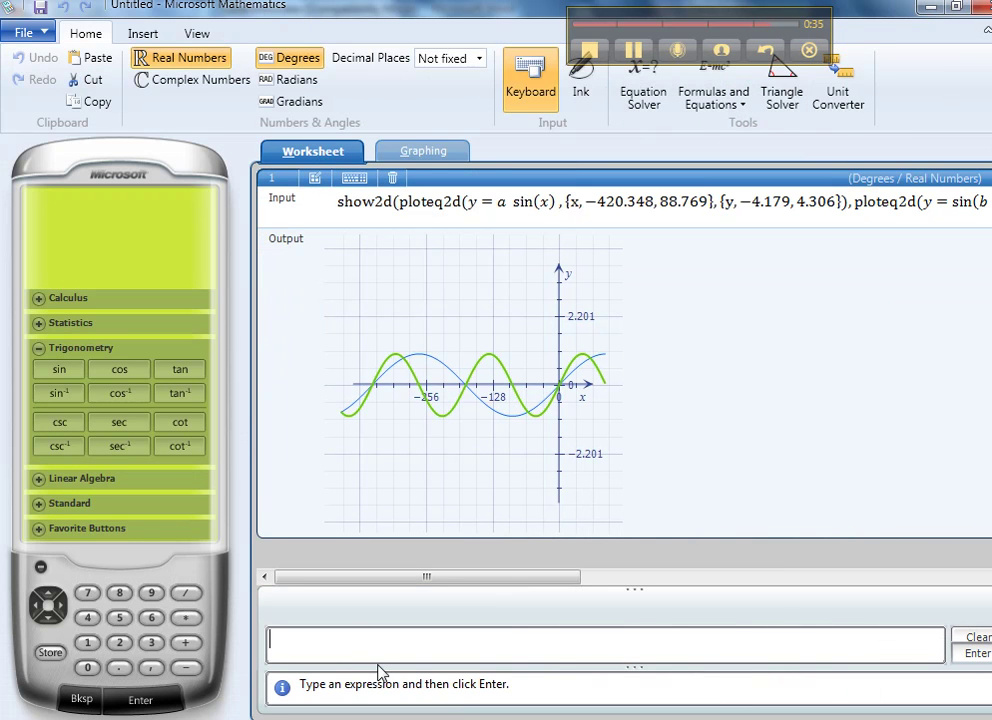
text(S)
key(BackSpace)
text(sin(2)
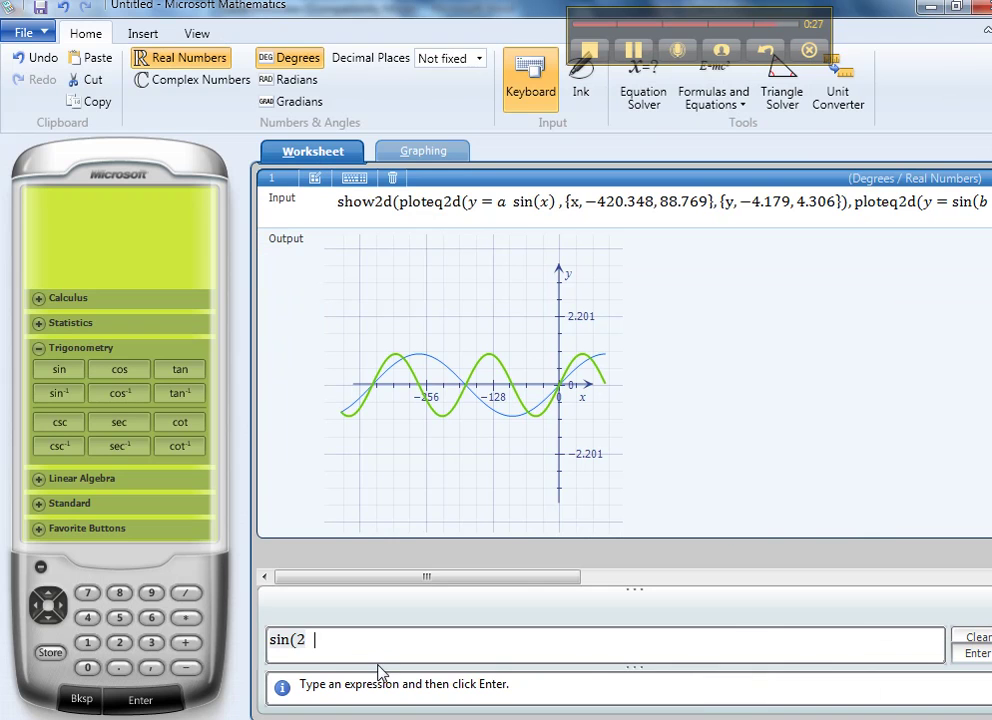
text(*90))
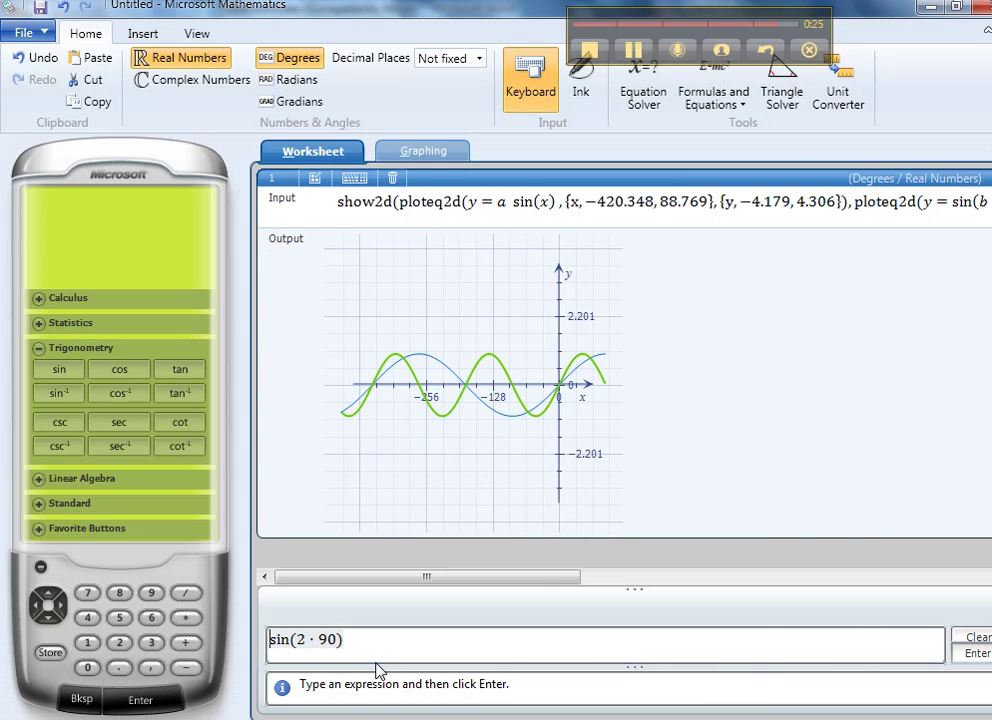
key(Return)
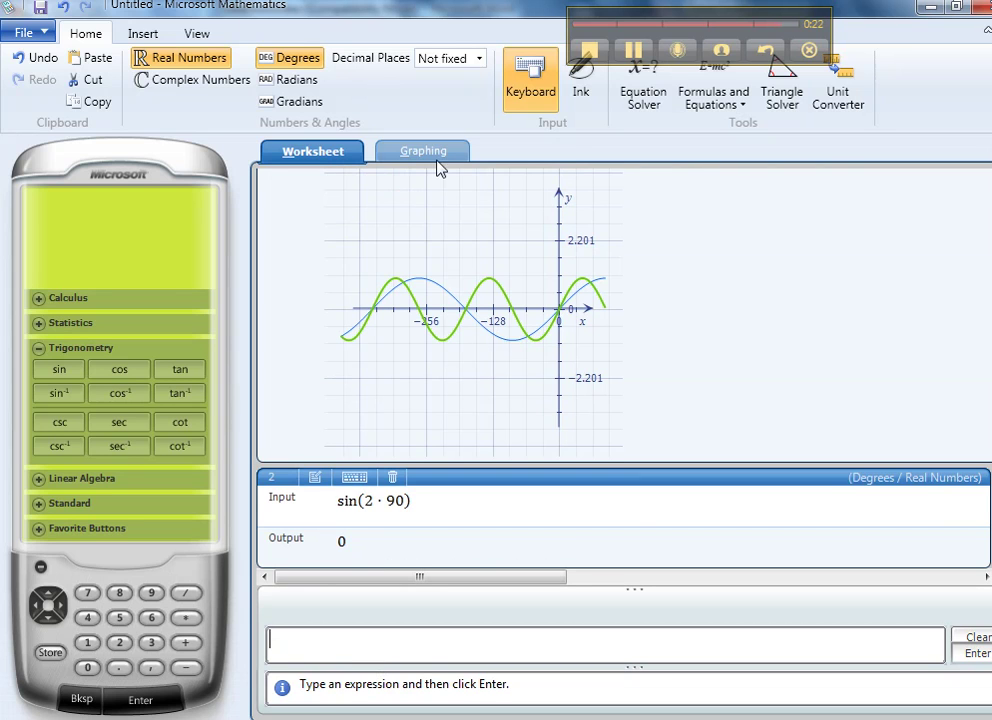
- Save the worksheet with Save As under the file name graphs
click(45, 37)
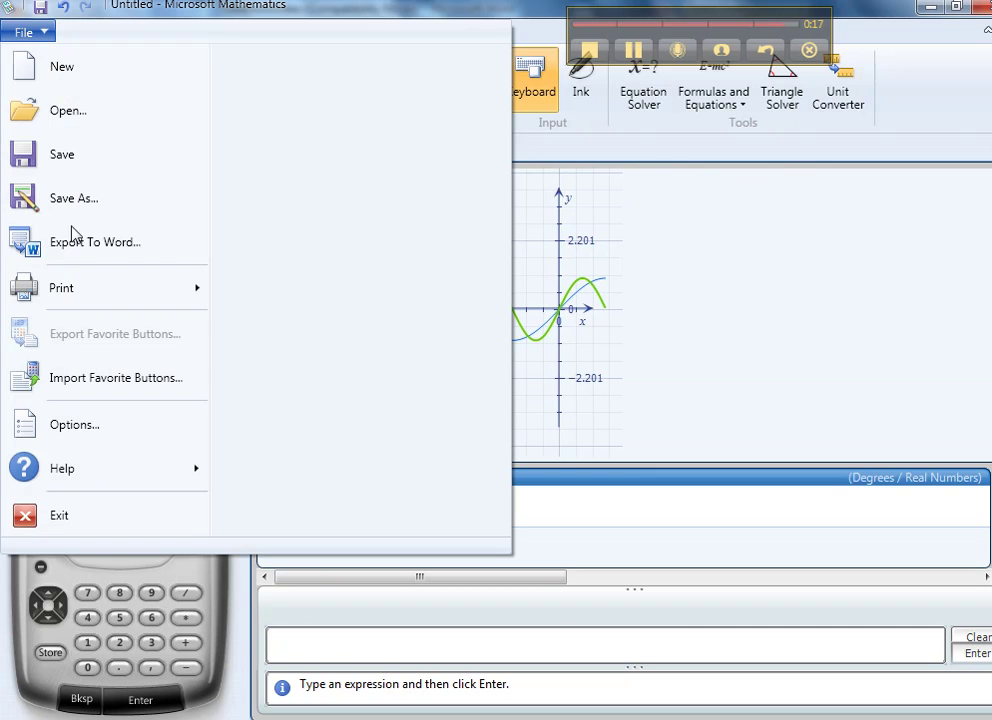
click(205, 248)
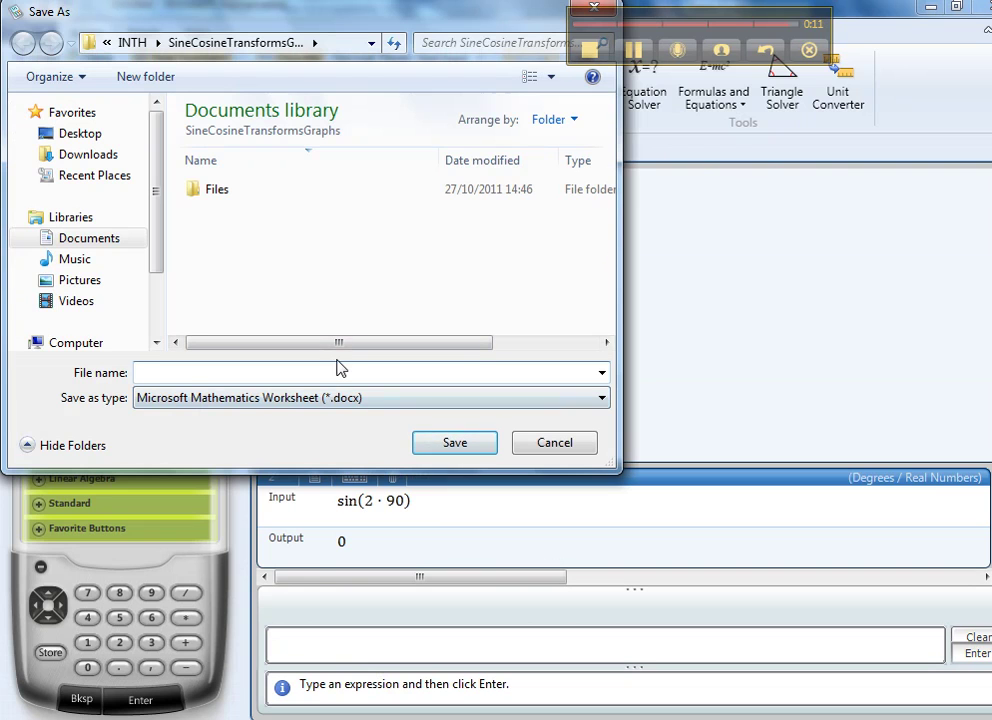
text(graphs)
key(Tab)
click(452, 446)
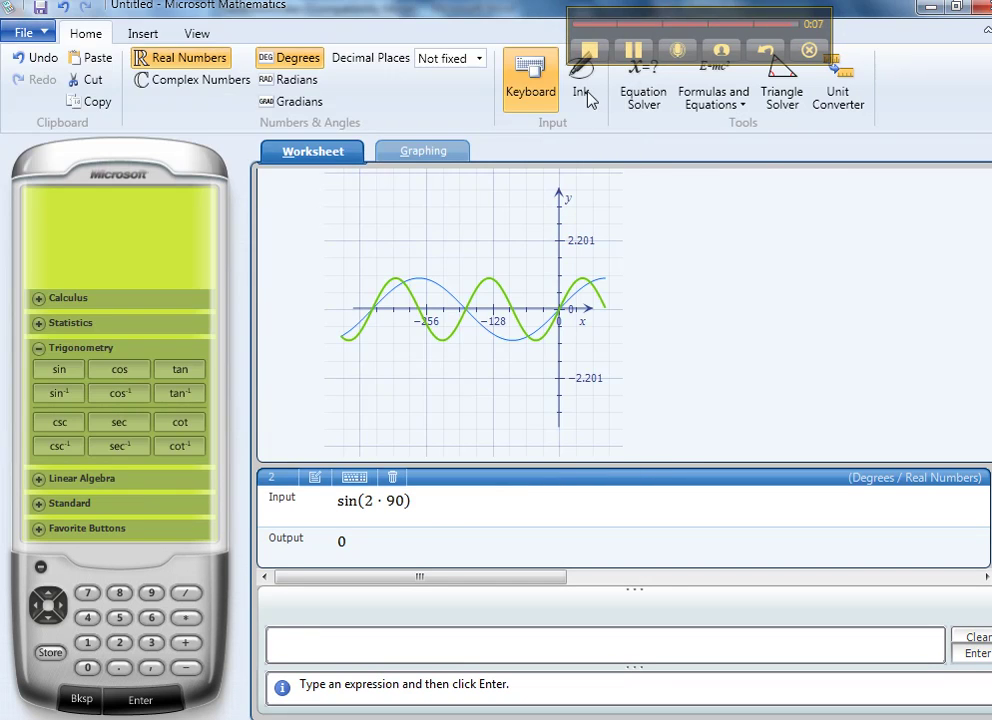